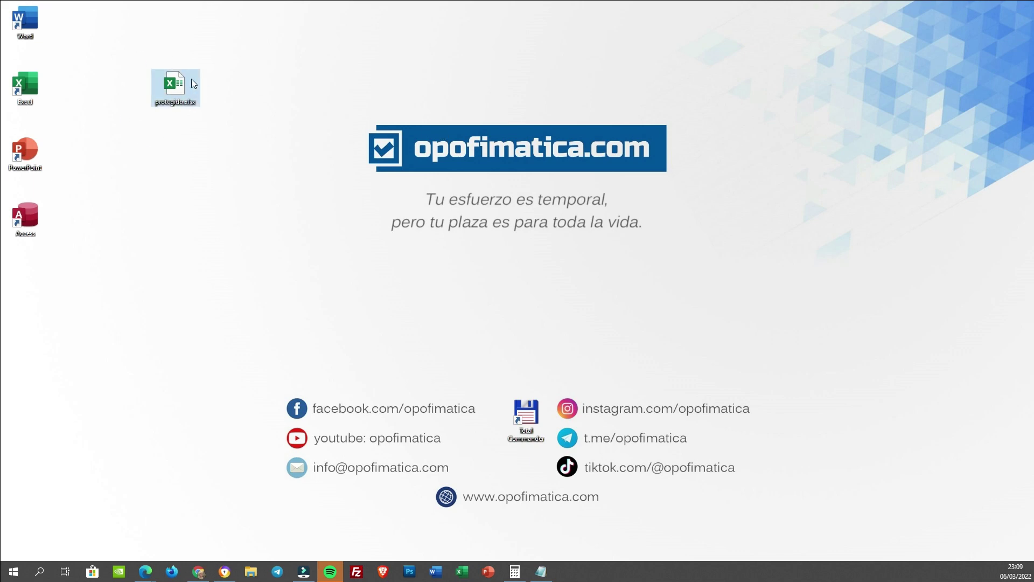
Open protegido.xlsx, try editing cell E13, and dismiss the protected-sheet warning.
{"action": "double_click", "coordinate": [175, 90]}
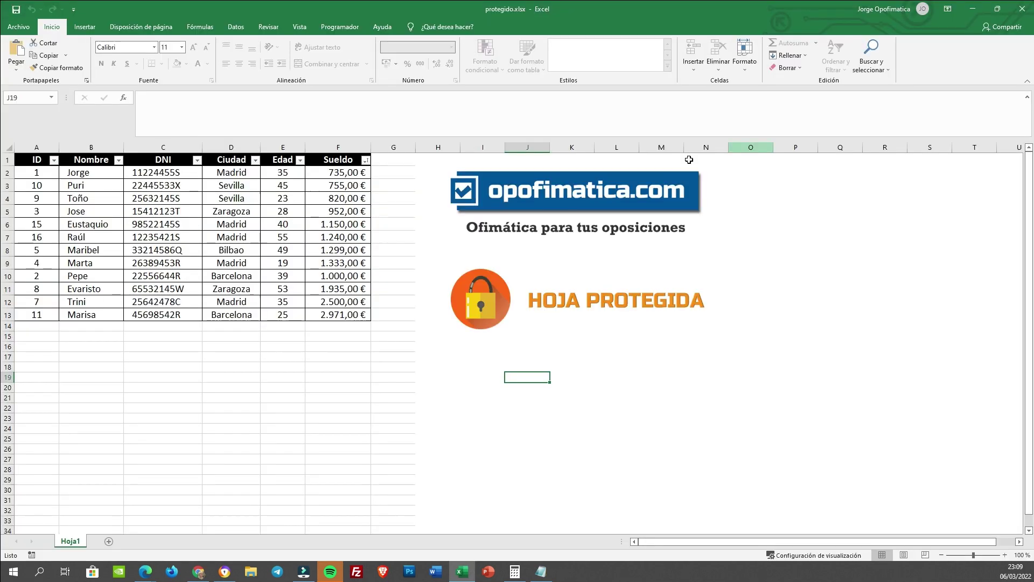
{"action": "left_click", "coordinate": [275, 314]}
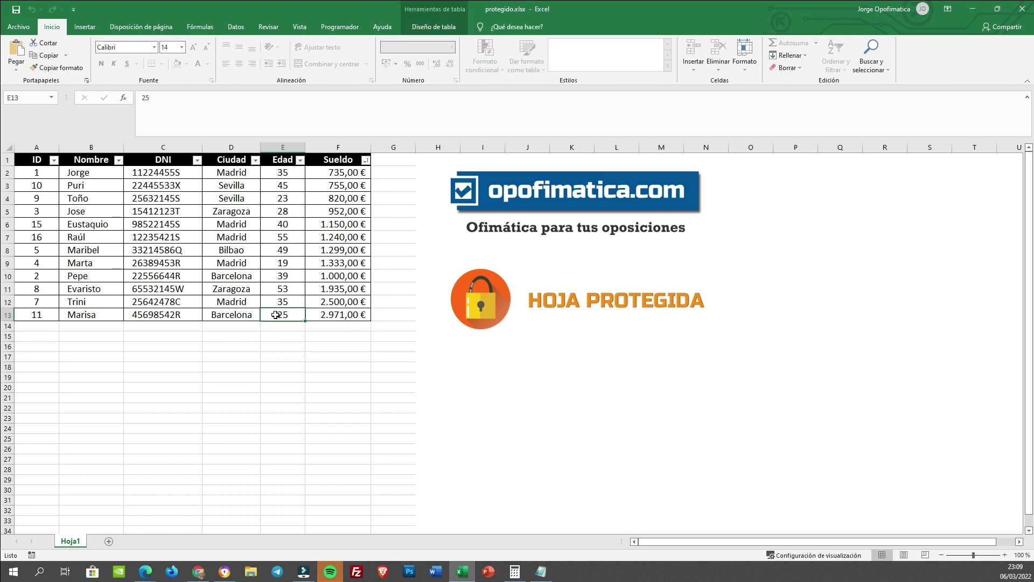
{"action": "double_click", "coordinate": [276, 314]}
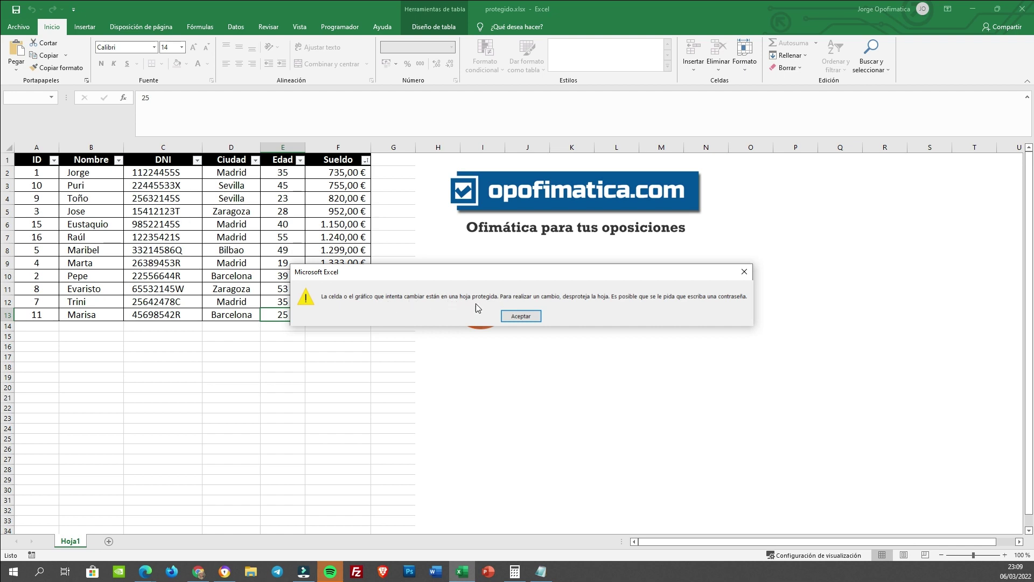
{"action": "left_click", "coordinate": [514, 316]}
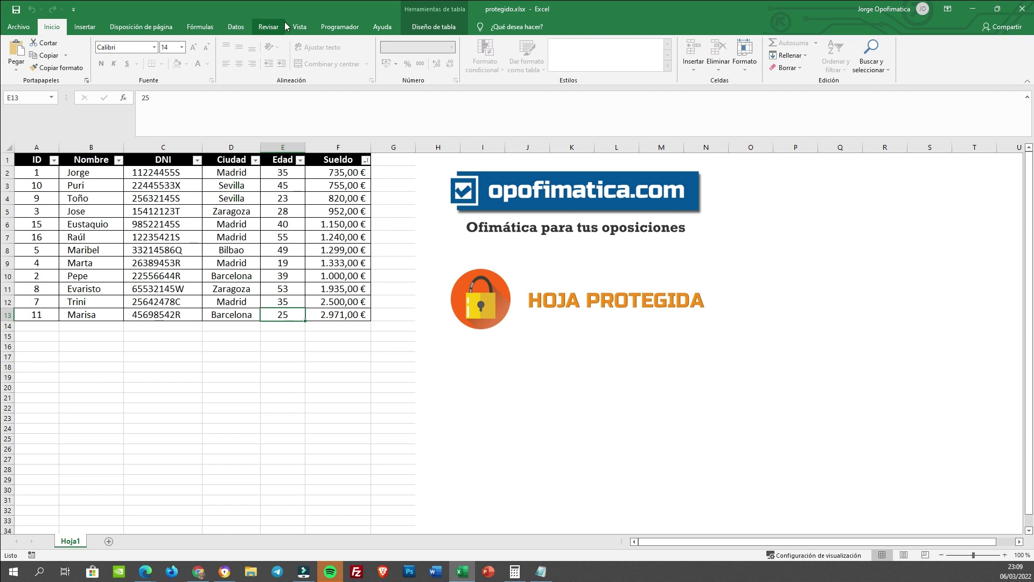
Try to unprotect the sheet with a guessed password and dismiss the incorrect-password error.
{"action": "left_click", "coordinate": [268, 27]}
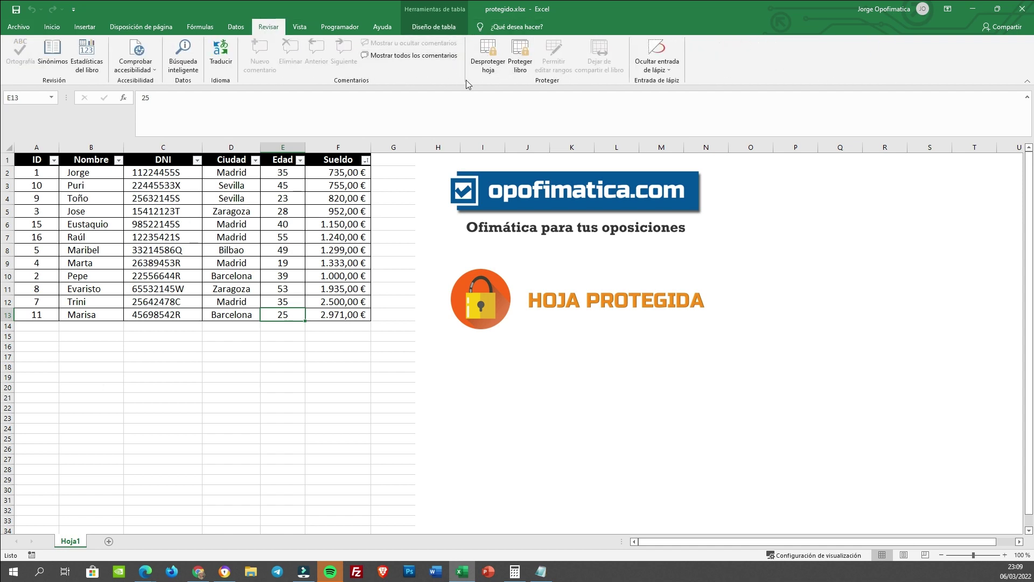
{"action": "left_click", "coordinate": [490, 64]}
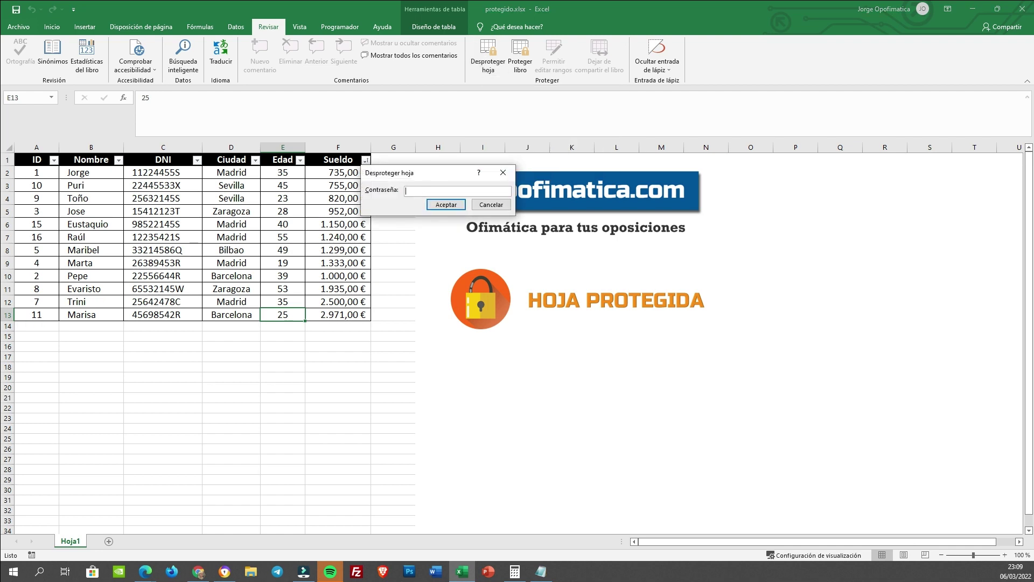
{"action": "left_click", "coordinate": [438, 207]}
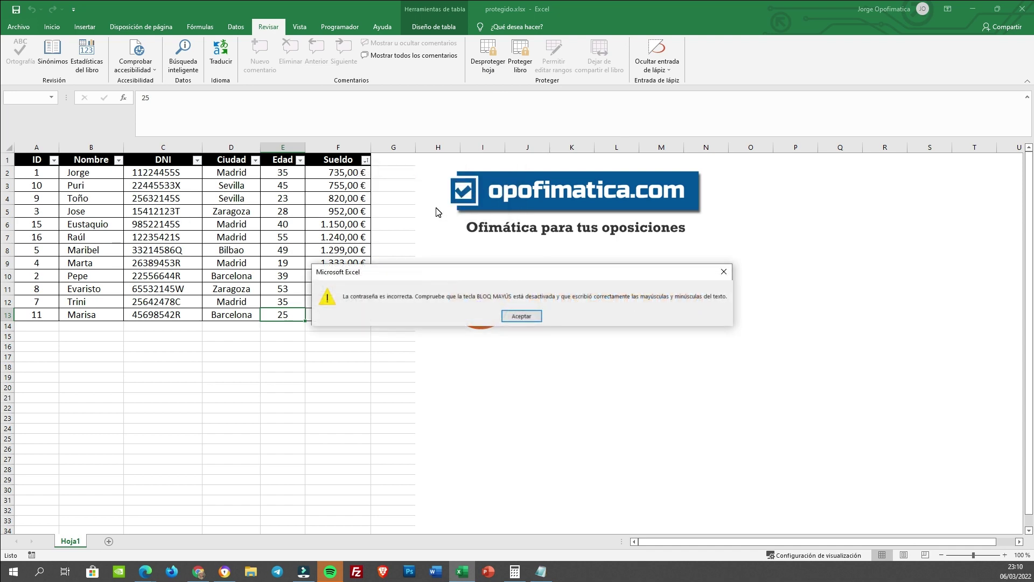
{"action": "left_click", "coordinate": [531, 317]}
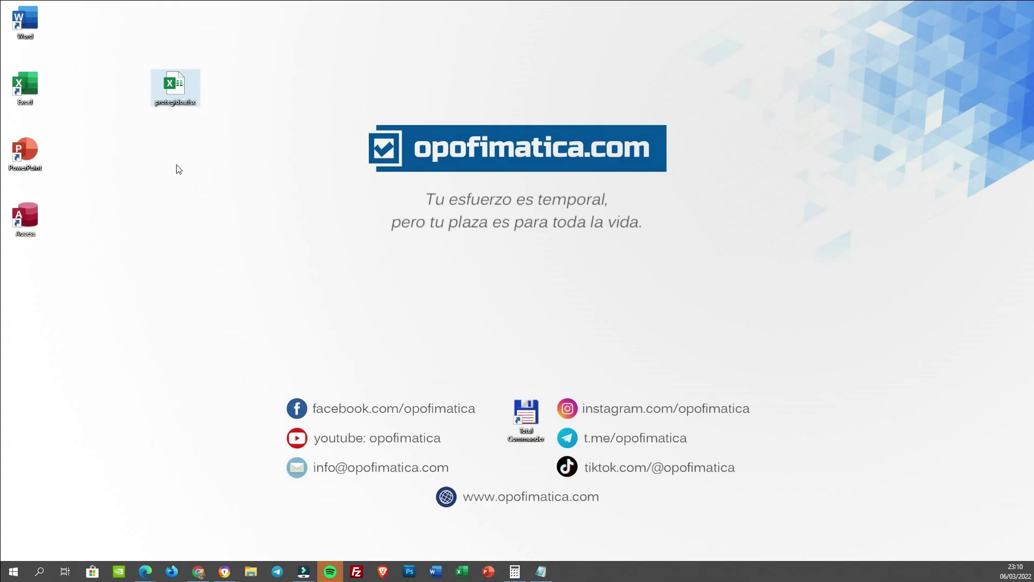
Change protegido.xlsx's extension to .zip and extract it with 'Extraer en protegido\'.
{"action": "left_click", "coordinate": [178, 102]}
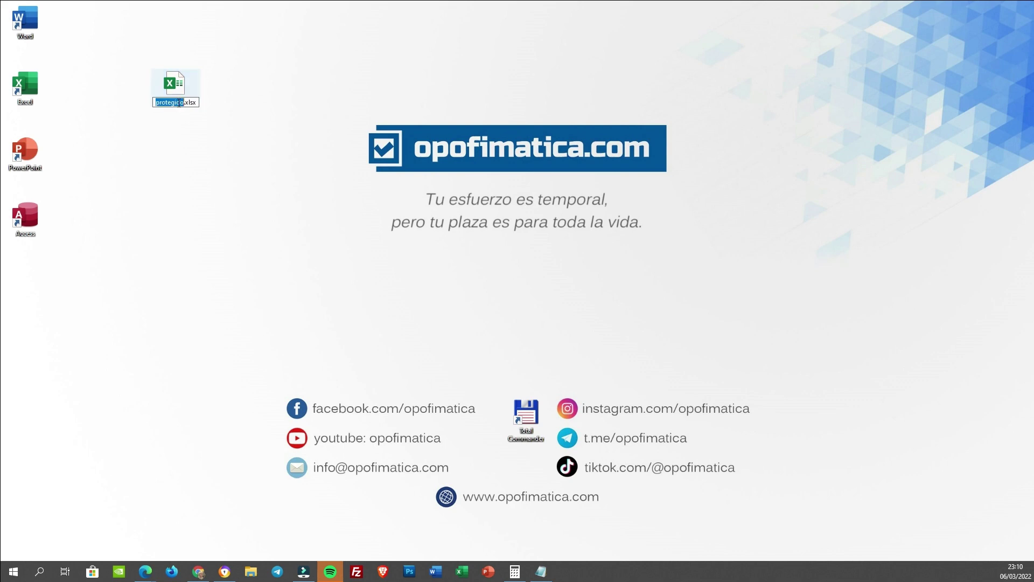
{"action": "left_click_drag", "start_coordinate": [188, 102], "coordinate": [210, 108]}
{"action": "key", "text": "Delete"}
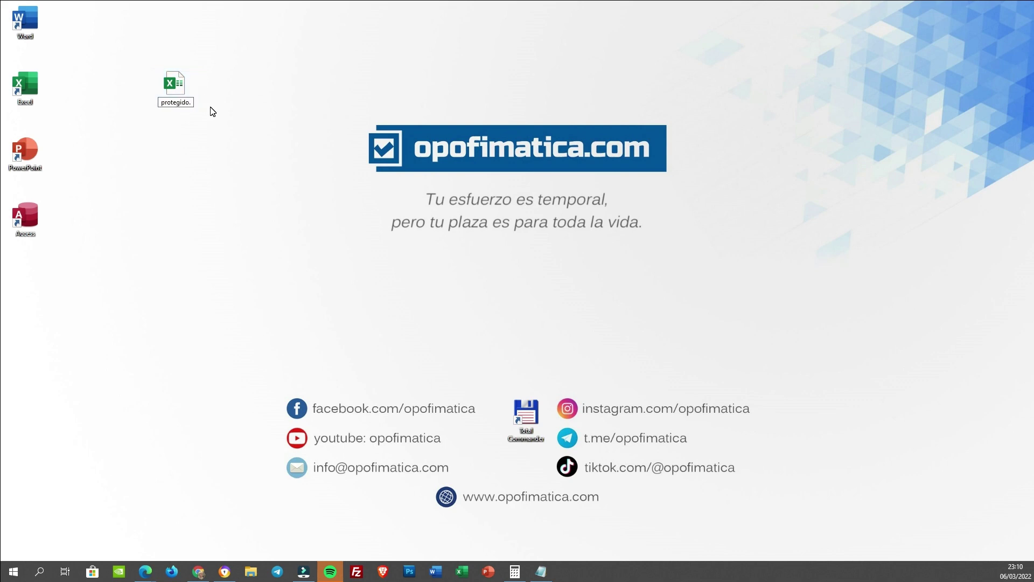
{"action": "type", "text": "zip"}
{"action": "key", "text": "Return"}
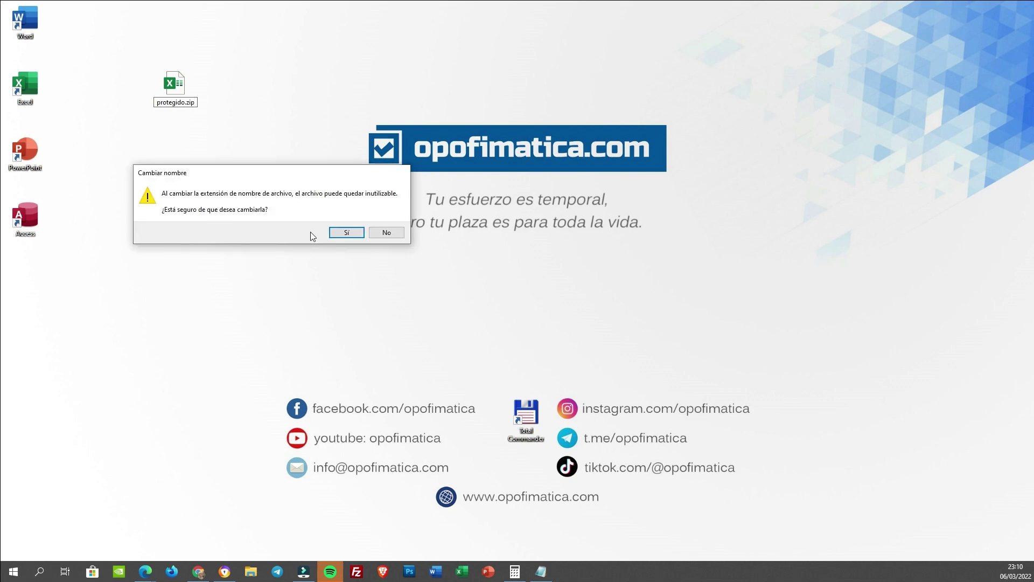
{"action": "left_click", "coordinate": [344, 234]}
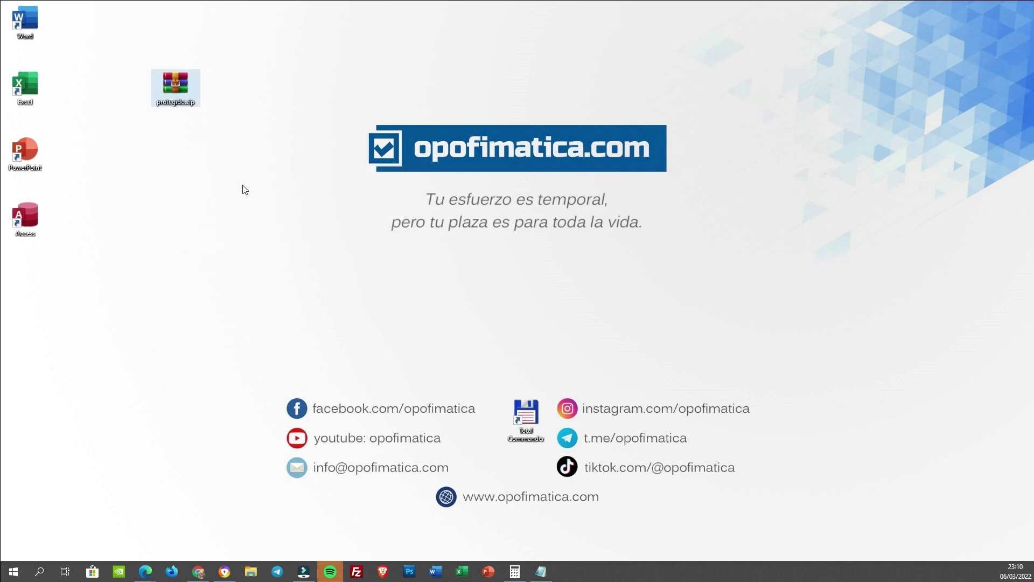
{"action": "right_click", "coordinate": [179, 84]}
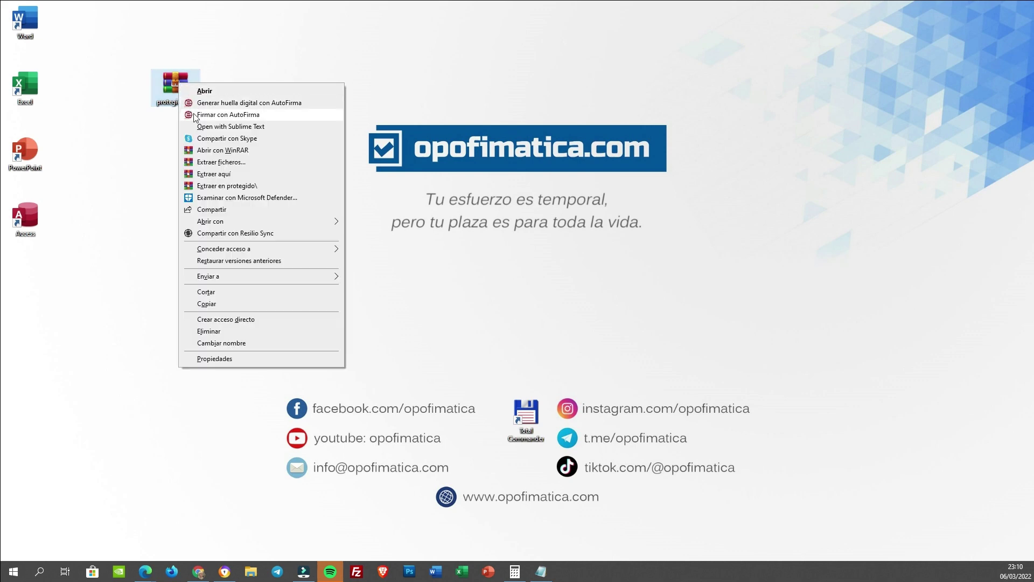
{"action": "left_click", "coordinate": [239, 186]}
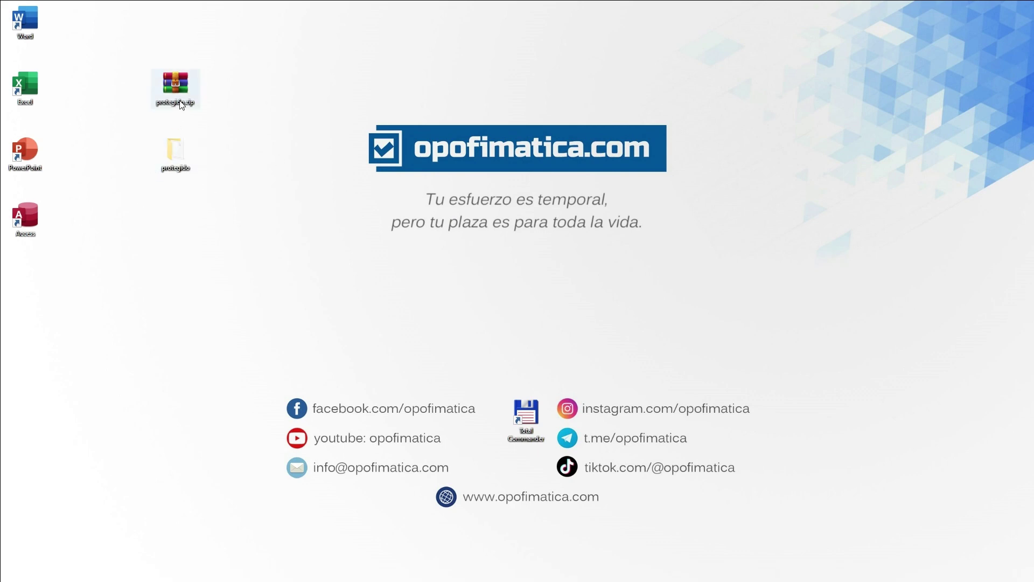
Browse into protegido\xl\worksheets and open sheet1.xml with Bloc de notas.
{"action": "double_click", "coordinate": [182, 154]}
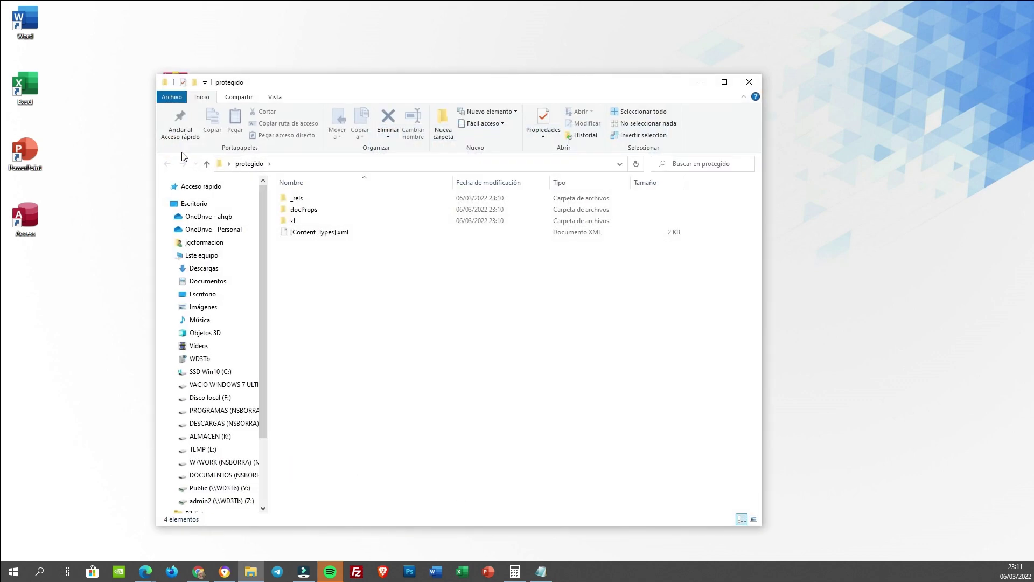
{"action": "double_click", "coordinate": [295, 222]}
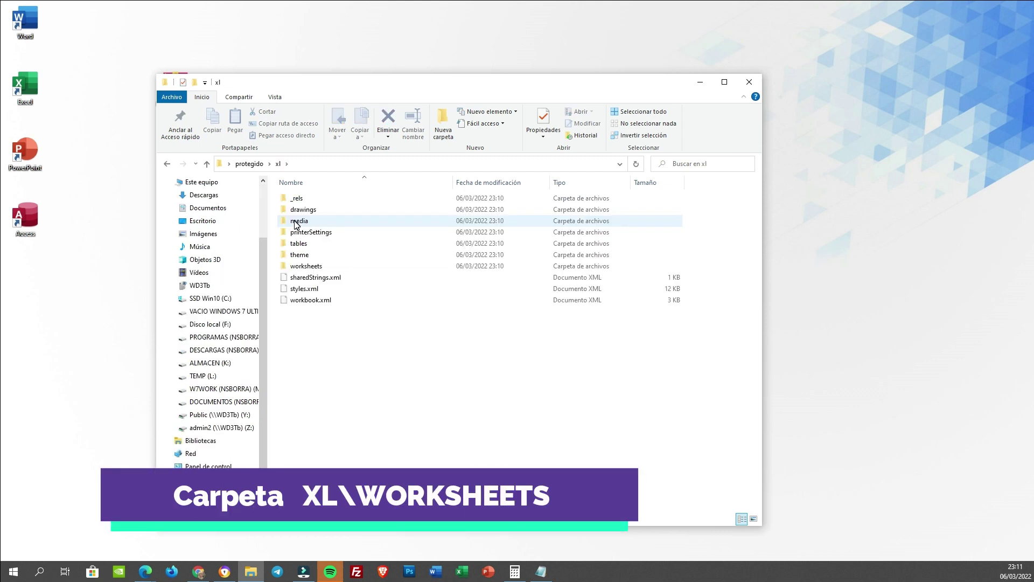
{"action": "double_click", "coordinate": [311, 267]}
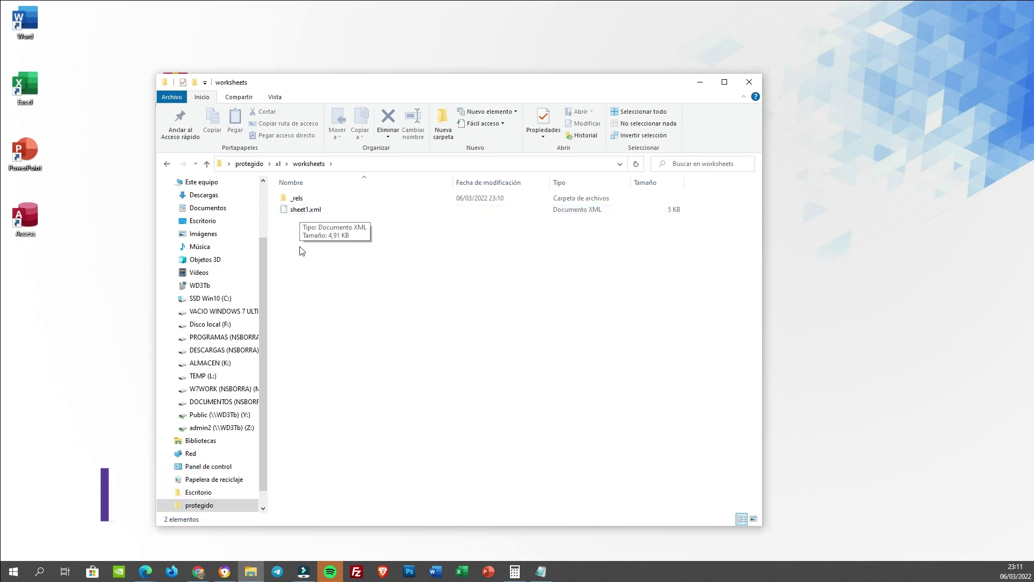
{"action": "right_click", "coordinate": [300, 212]}
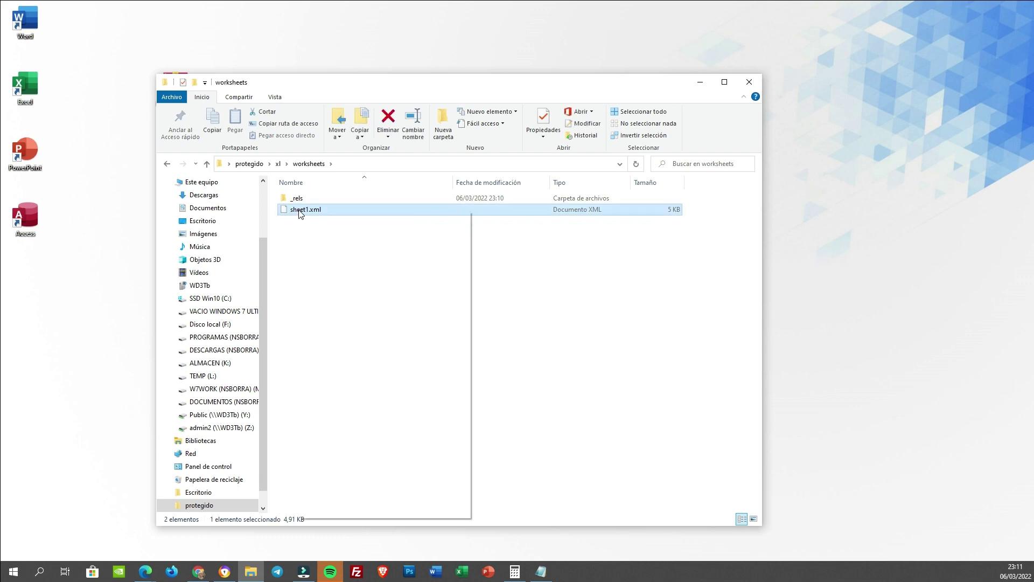
{"action": "mouse_move", "coordinate": [331, 325]}
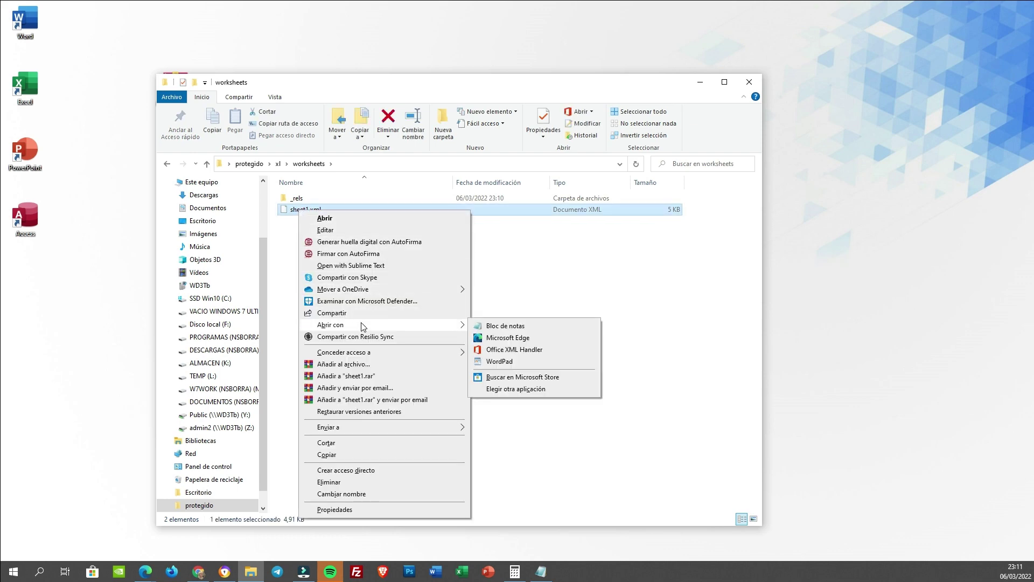
{"action": "left_click", "coordinate": [497, 327]}
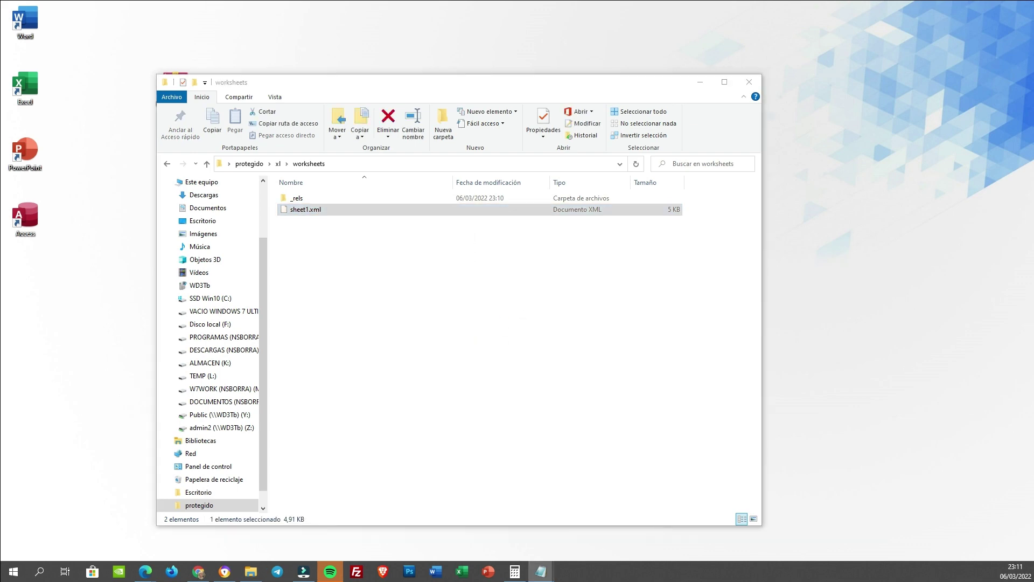
Reposition the Notepad window and search for 'protect' to locate the sheetProtection entry.
{"action": "left_click_drag", "start_coordinate": [700, 94], "coordinate": [205, 85]}
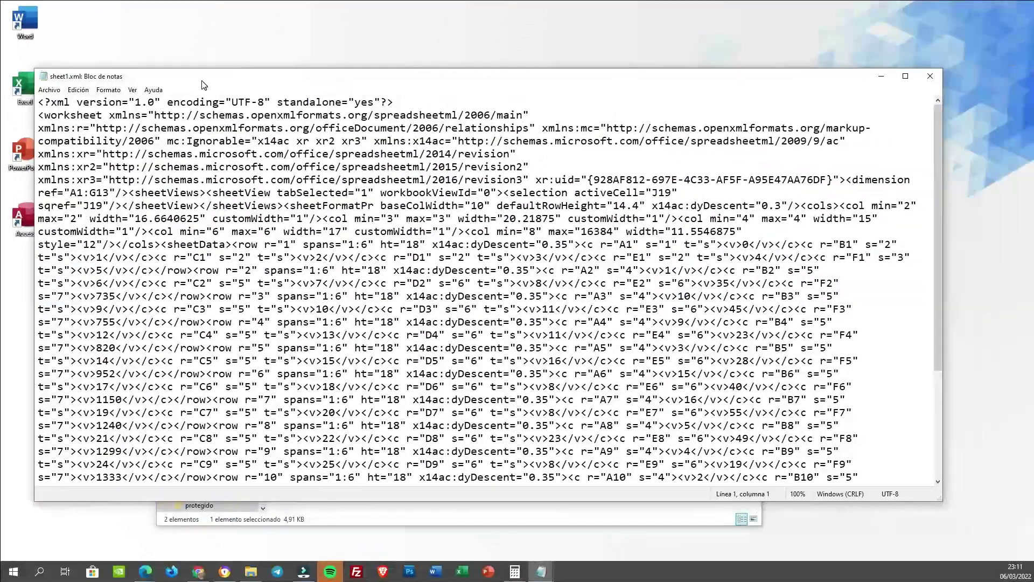
{"action": "left_click_drag", "start_coordinate": [302, 79], "coordinate": [320, 78]}
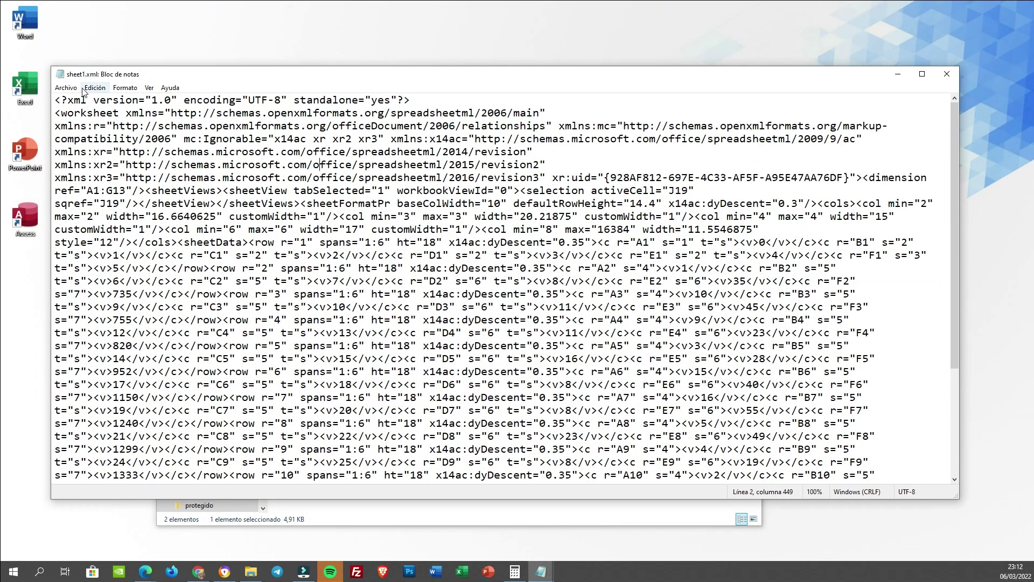
{"action": "left_click", "coordinate": [95, 87]}
{"action": "left_click", "coordinate": [115, 180]}
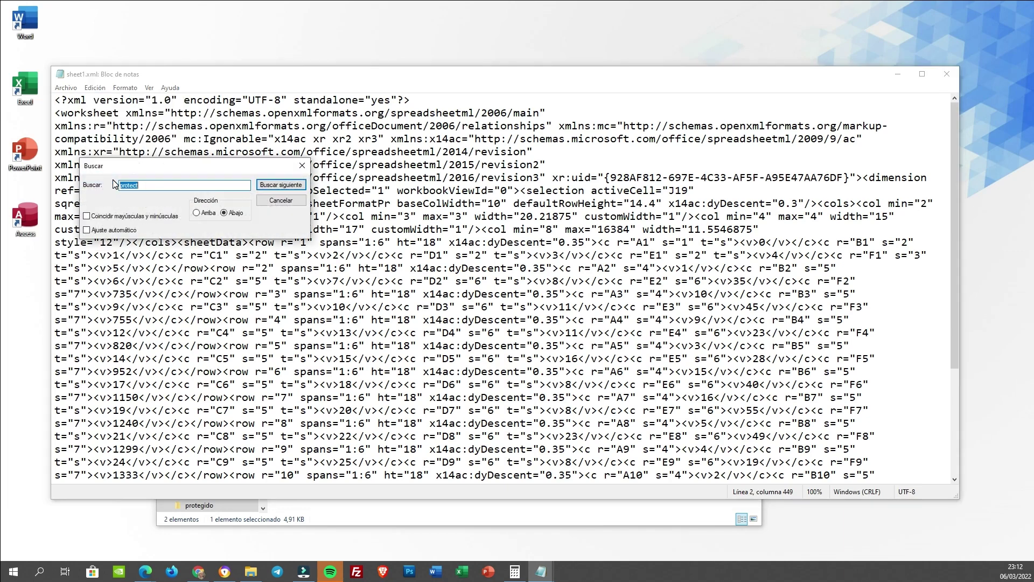
{"action": "left_click", "coordinate": [122, 185]}
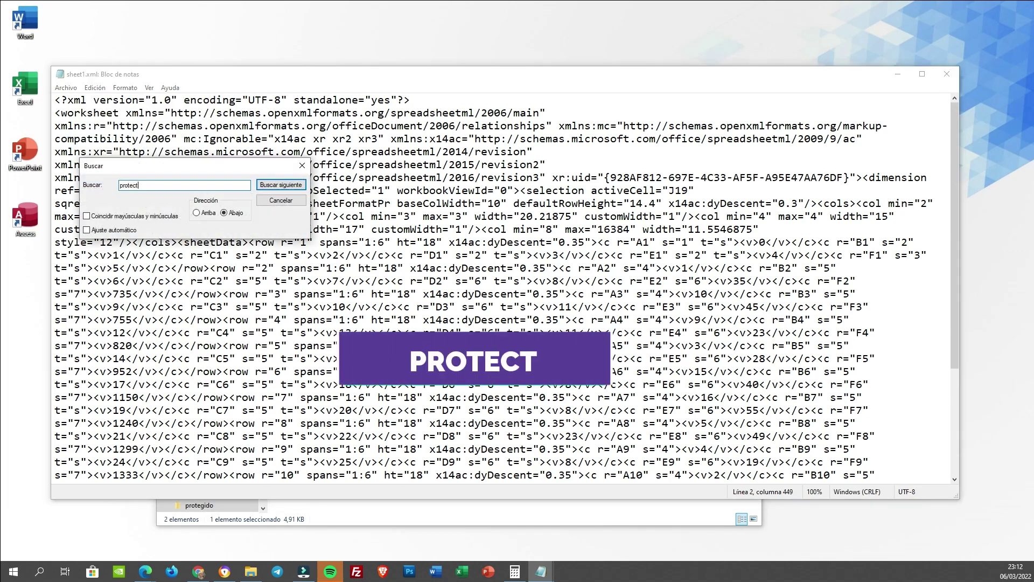
{"action": "left_click", "coordinate": [289, 188]}
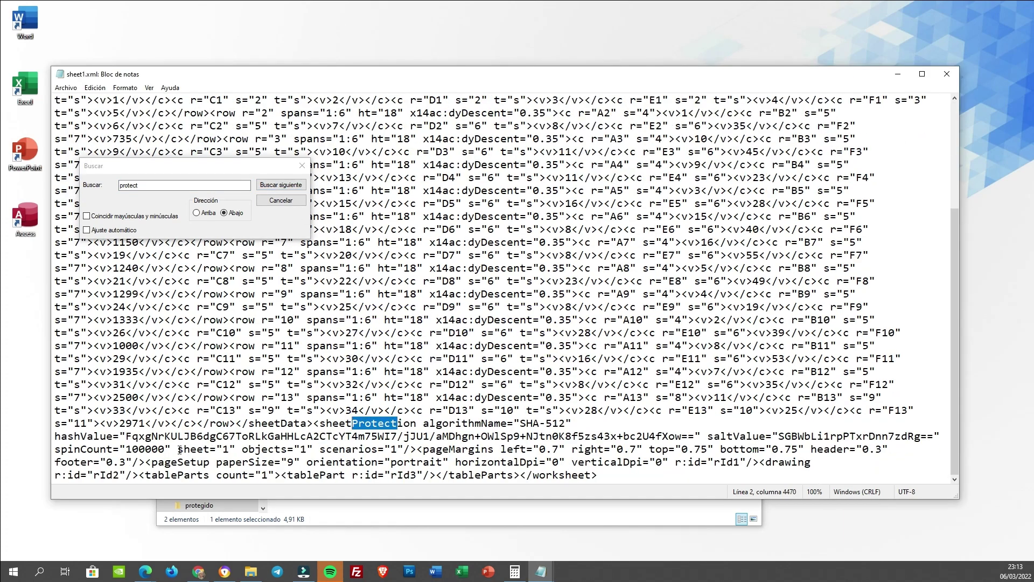
Change the sheet, objects and scenarios protection values from 1 to 0.
{"action": "left_click_drag", "start_coordinate": [178, 450], "coordinate": [405, 450]}
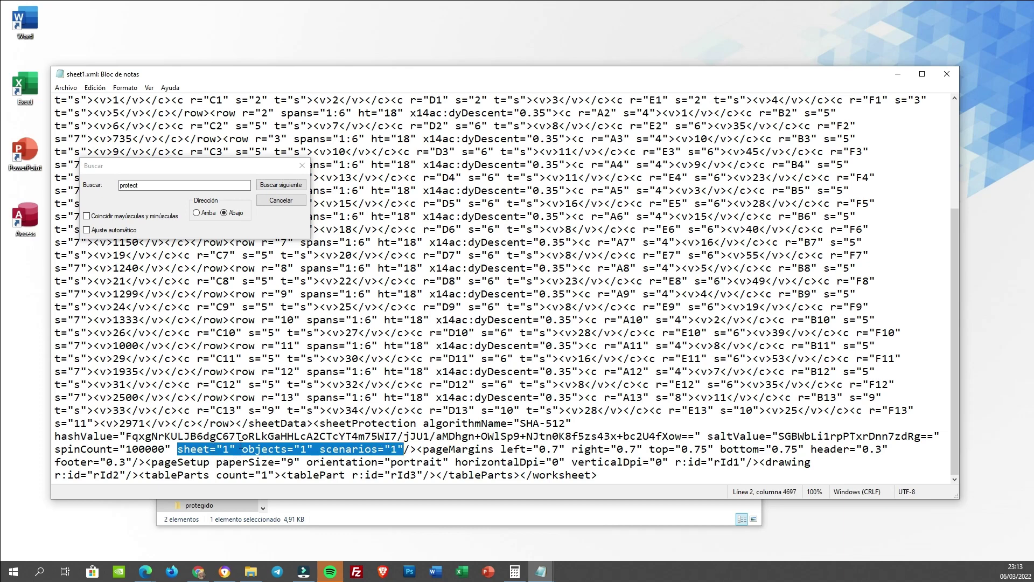
{"action": "double_click", "coordinate": [225, 449]}
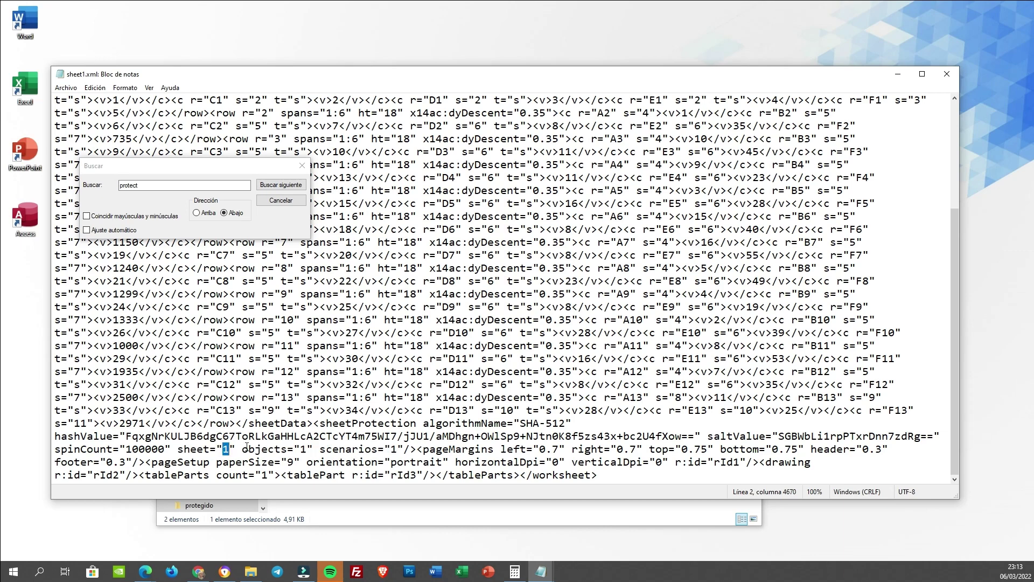
{"action": "type", "text": "0"}
{"action": "double_click", "coordinate": [303, 449]}
{"action": "type", "text": "0"}
{"action": "double_click", "coordinate": [394, 448]}
{"action": "type", "text": "0"}
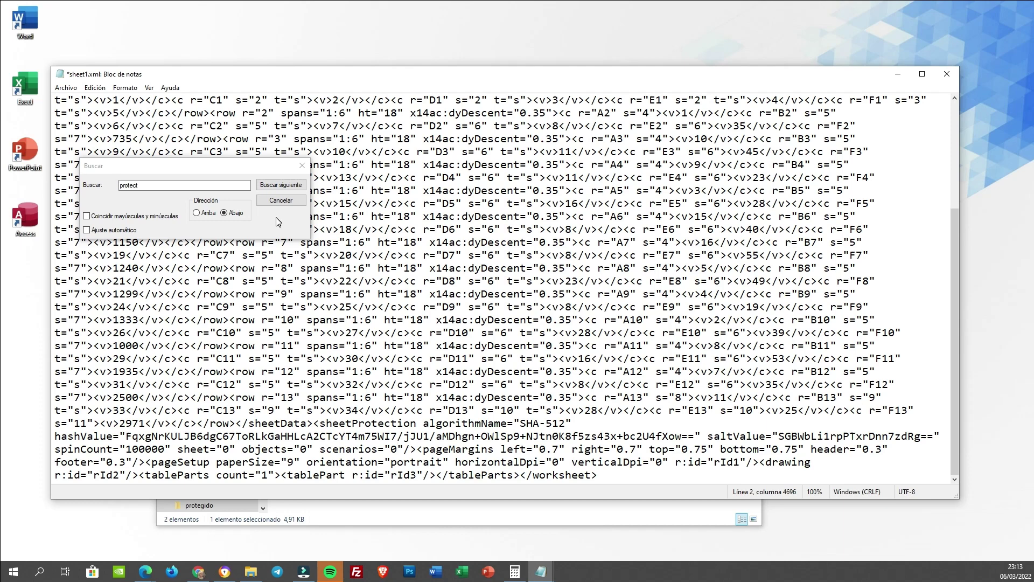
Close the find dialog and Notepad, saving sheet1.xml.
{"action": "left_click", "coordinate": [281, 200]}
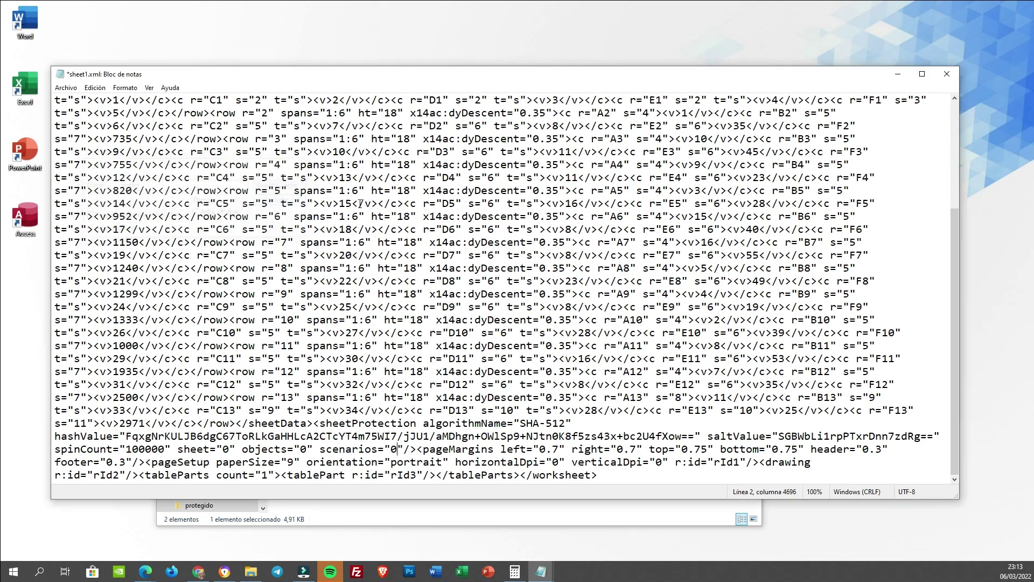
{"action": "left_click", "coordinate": [944, 76]}
{"action": "left_click", "coordinate": [461, 293]}
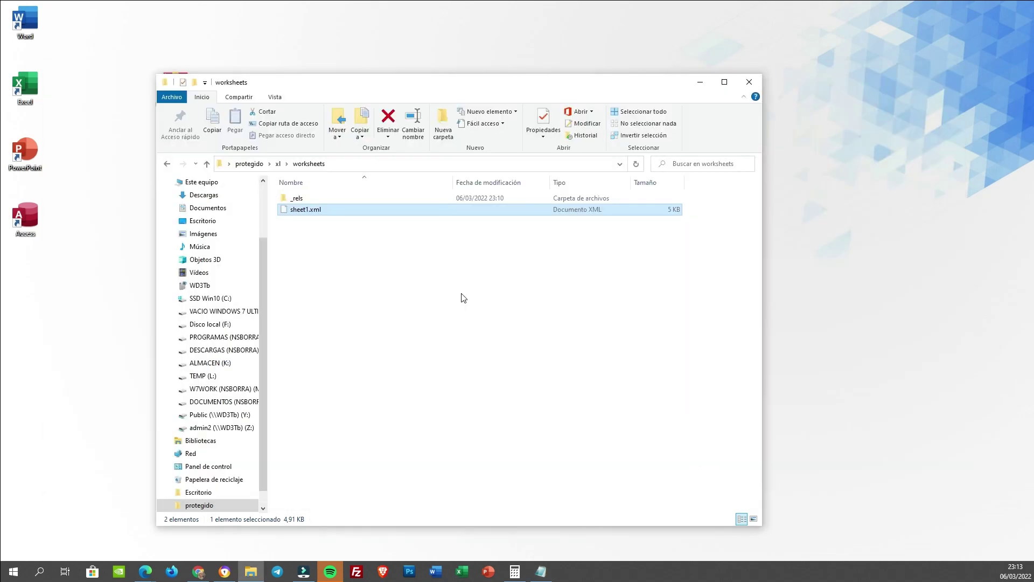
Pack _rels, docProps, xl and [Content_Types].xml into a ZIP archive named desprotegido.zip.
{"action": "left_click", "coordinate": [272, 164]}
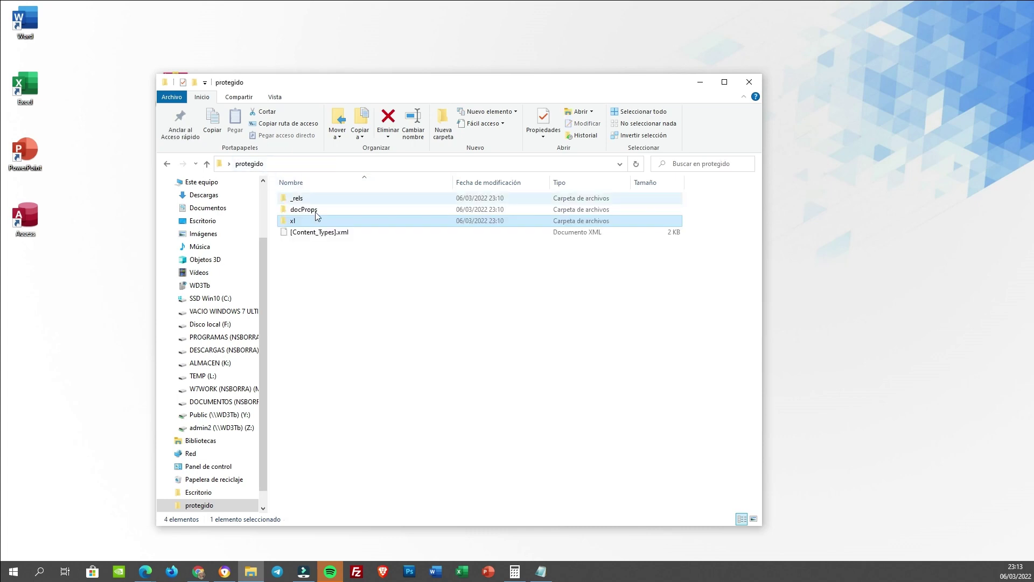
{"action": "left_click_drag", "start_coordinate": [326, 262], "coordinate": [280, 195]}
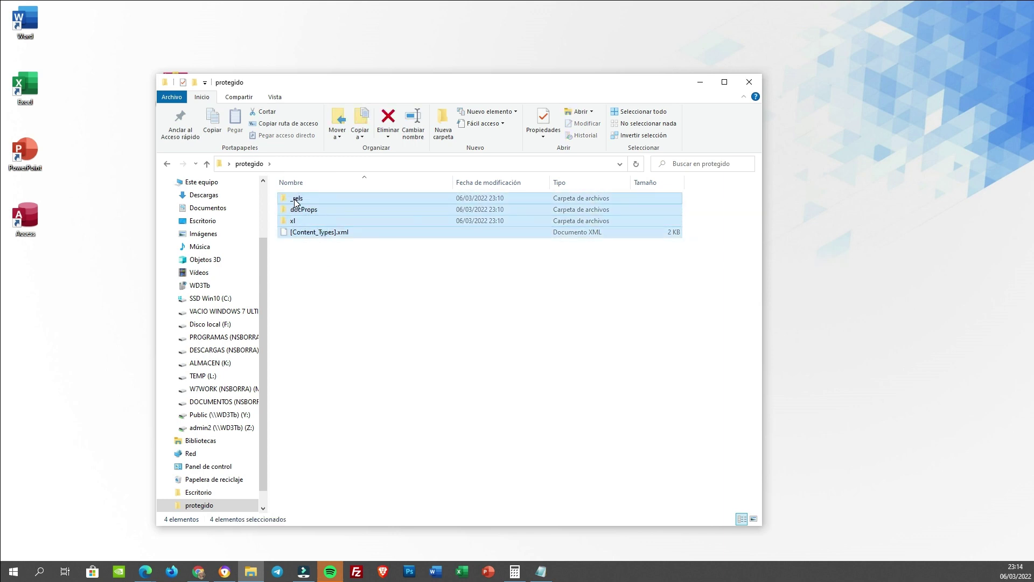
{"action": "right_click", "coordinate": [296, 203]}
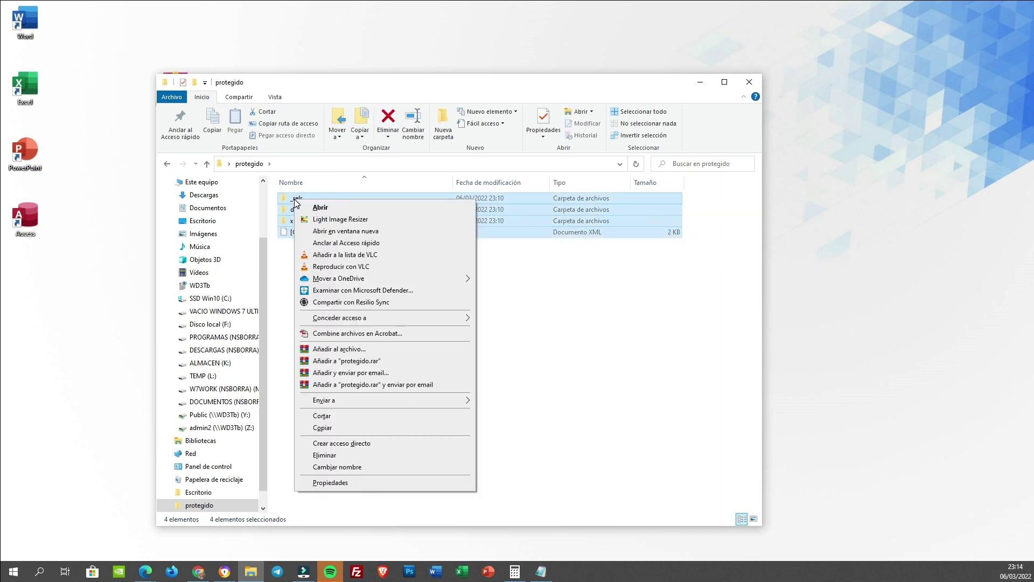
{"action": "left_click", "coordinate": [337, 351]}
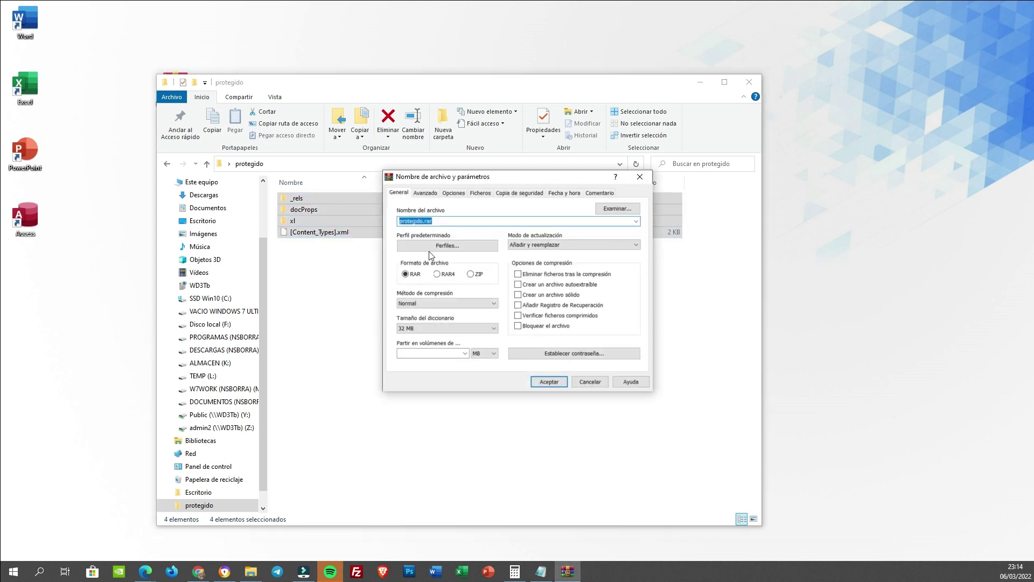
{"action": "left_click", "coordinate": [471, 274]}
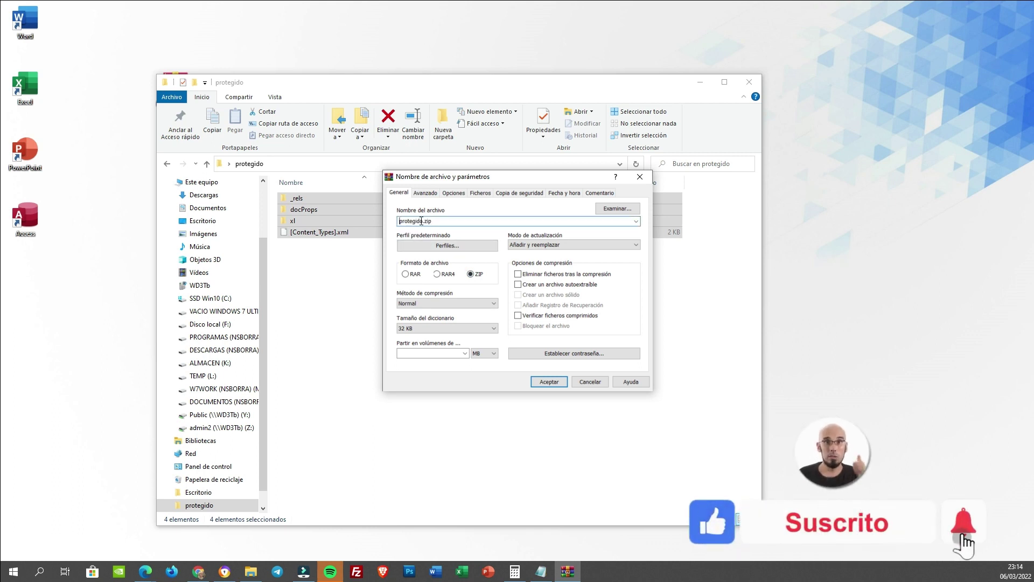
{"action": "type", "text": "des"}
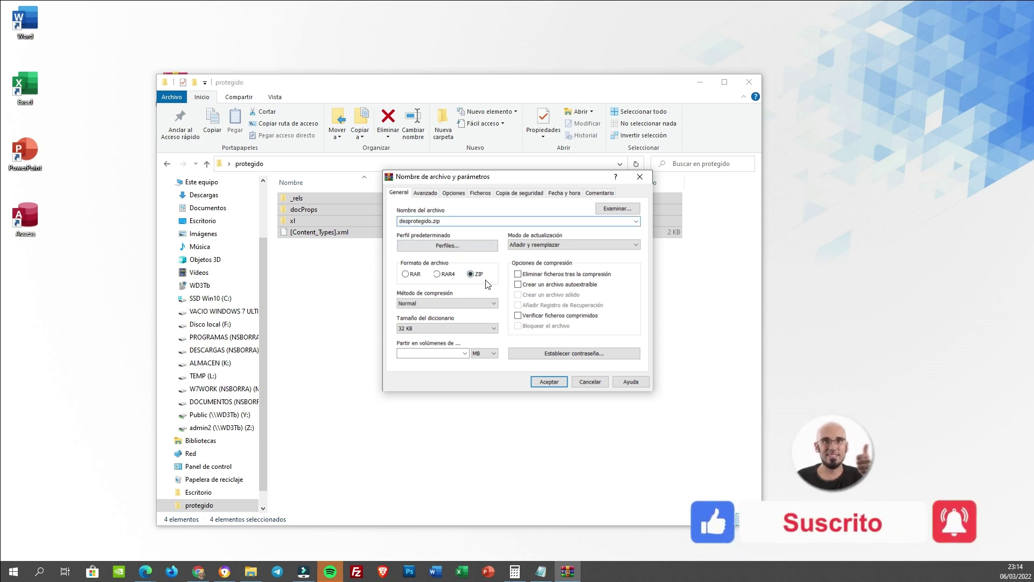
{"action": "left_click", "coordinate": [549, 381]}
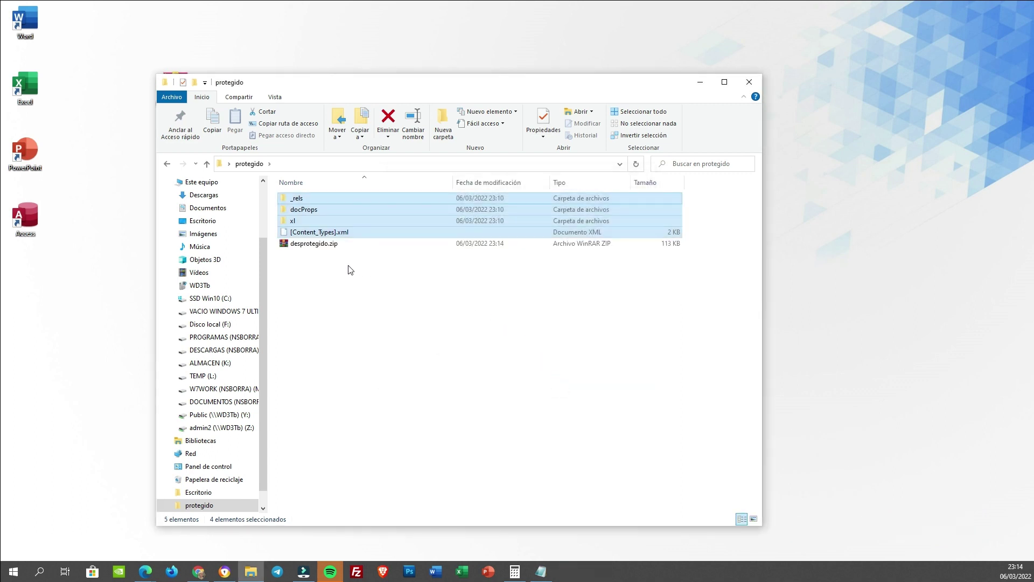
Rename desprotegido.zip to desprotegido.xlsx, accepting the extension change.
{"action": "left_click", "coordinate": [333, 257]}
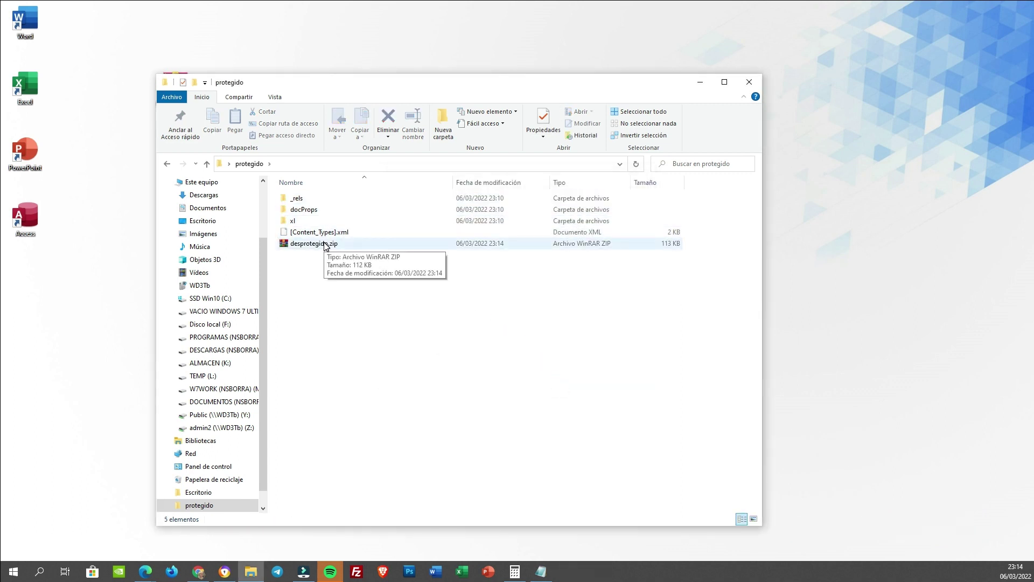
{"action": "left_click", "coordinate": [326, 246]}
{"action": "left_click", "coordinate": [332, 245]}
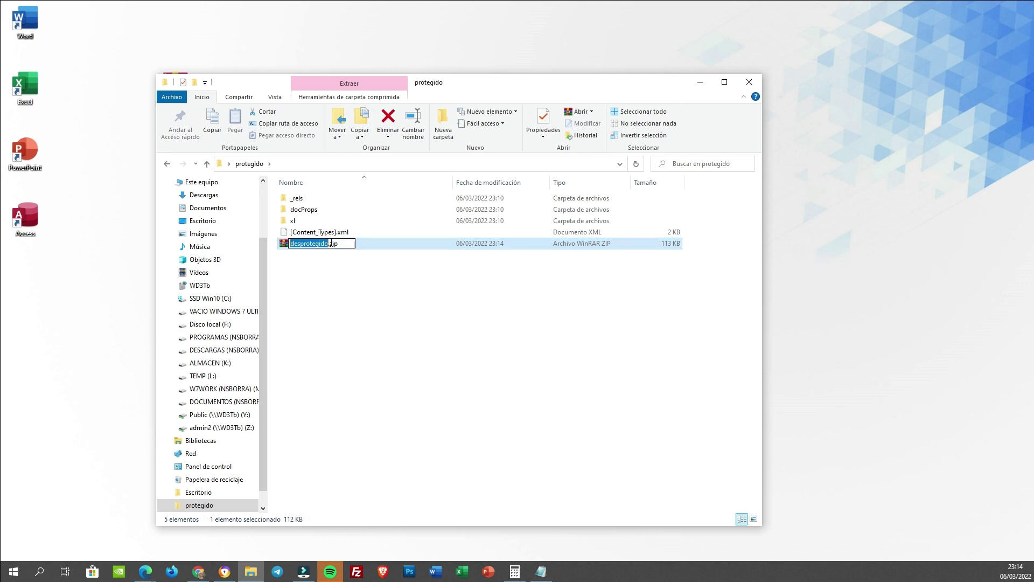
{"action": "double_click", "coordinate": [345, 242]}
{"action": "key", "text": "BackSpace"}
{"action": "type", "text": "xlsx"}
{"action": "key", "text": "Return"}
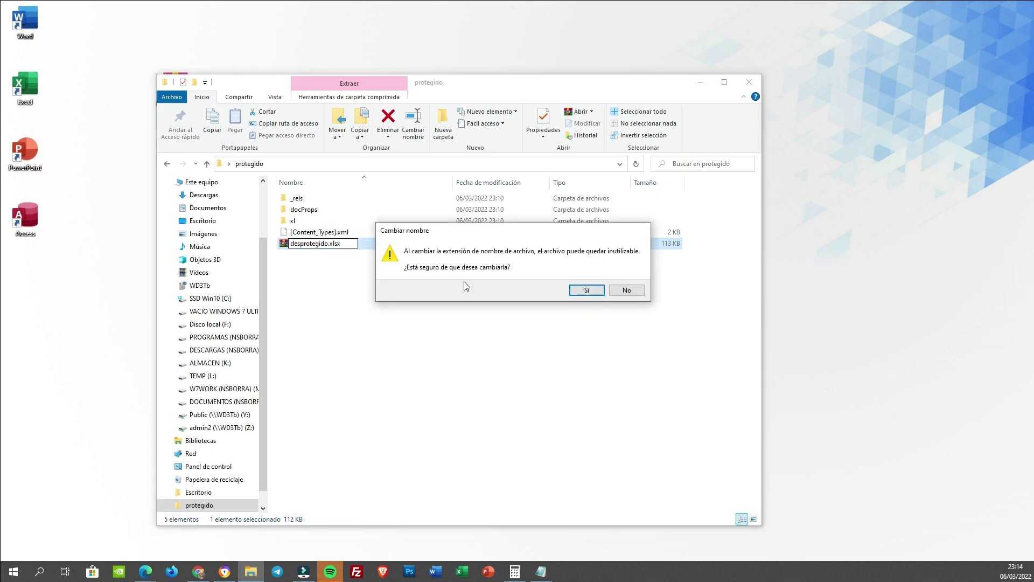
{"action": "left_click", "coordinate": [577, 294]}
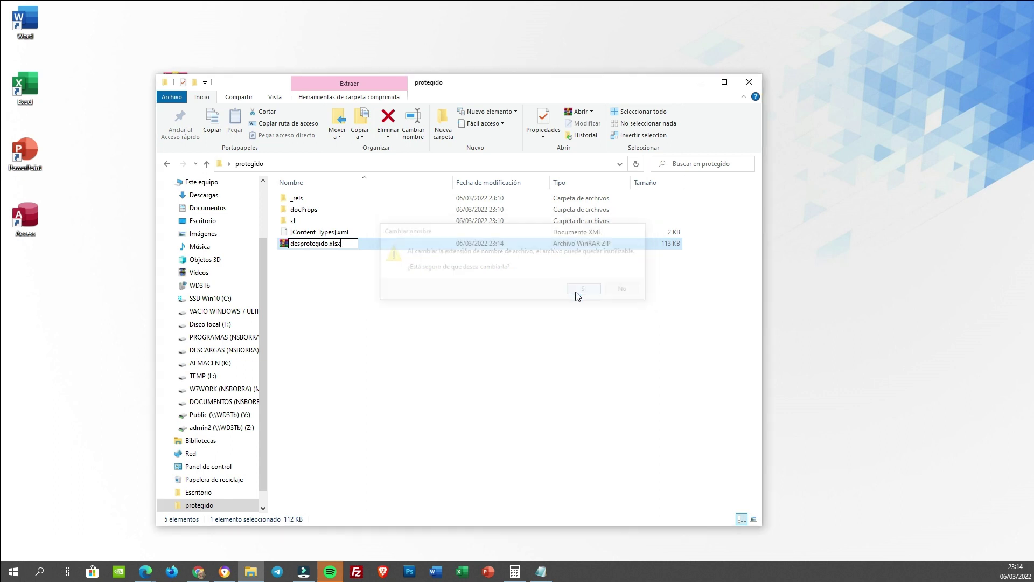
Move desprotegido.xlsx onto the desktop and open it in Excel.
{"action": "left_click_drag", "start_coordinate": [374, 89], "coordinate": [562, 107]}
{"action": "left_click_drag", "start_coordinate": [491, 261], "coordinate": [250, 97]}
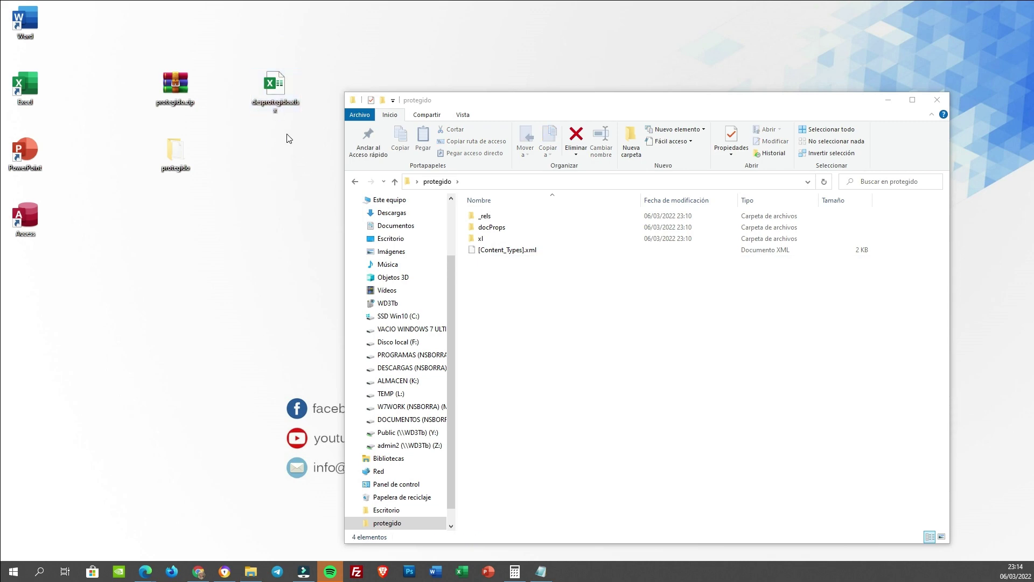
{"action": "double_click", "coordinate": [274, 85]}
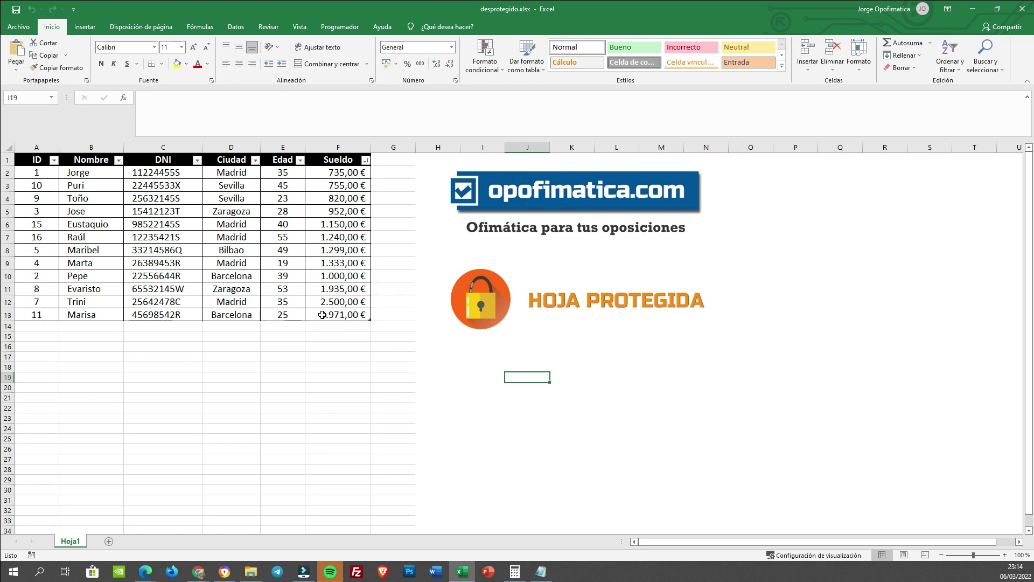
Change the Edad value in cell E13 to 10.
{"action": "left_click", "coordinate": [289, 316]}
{"action": "type", "text": "10"}
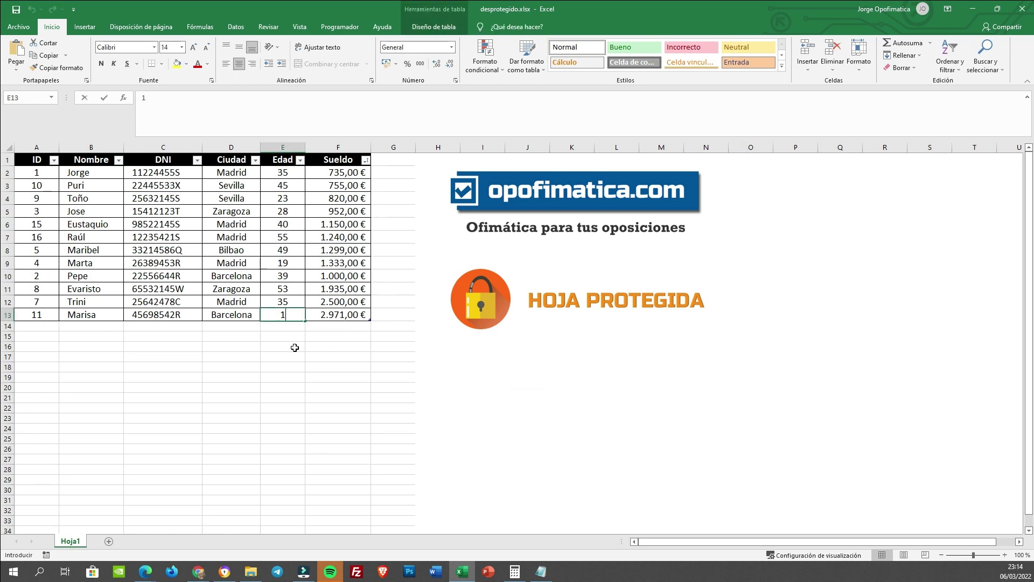
{"action": "key", "text": "Return"}
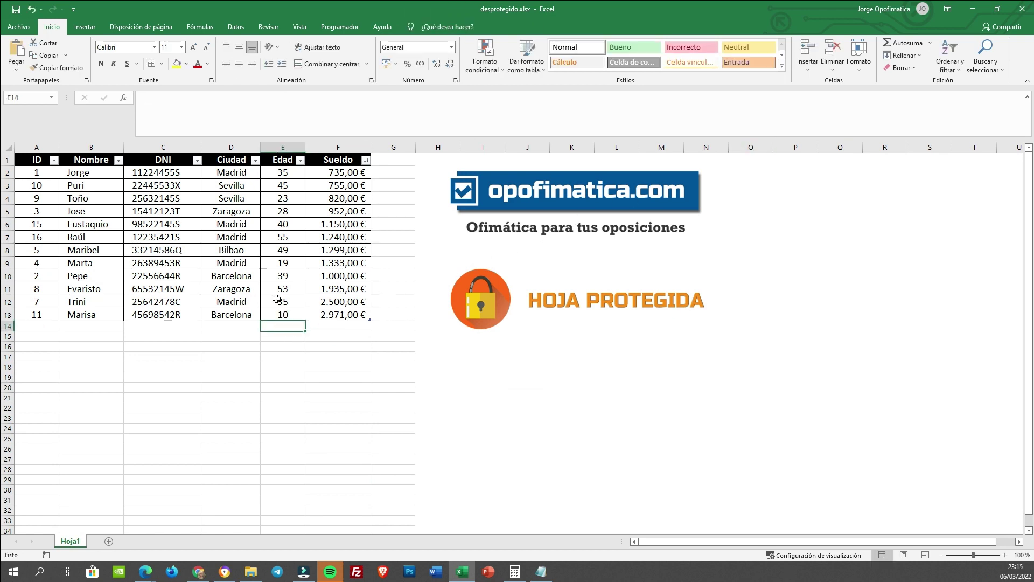
Delete the padlock image and the HOJA PROTEGIDA text box from the sheet.
{"action": "left_click", "coordinate": [268, 26]}
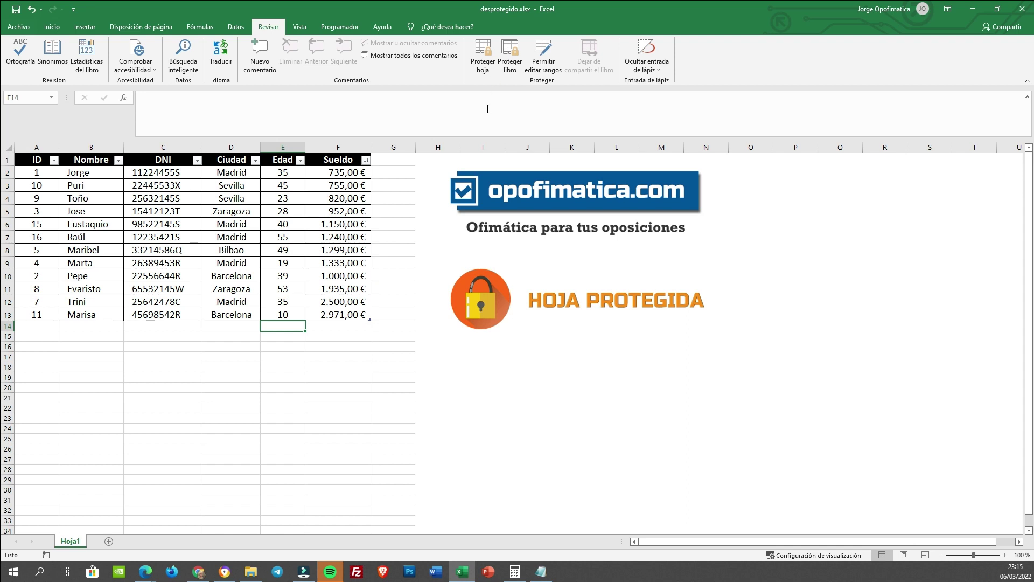
{"action": "left_click", "coordinate": [481, 299]}
{"action": "key", "text": "Delete"}
{"action": "left_click", "coordinate": [544, 299]}
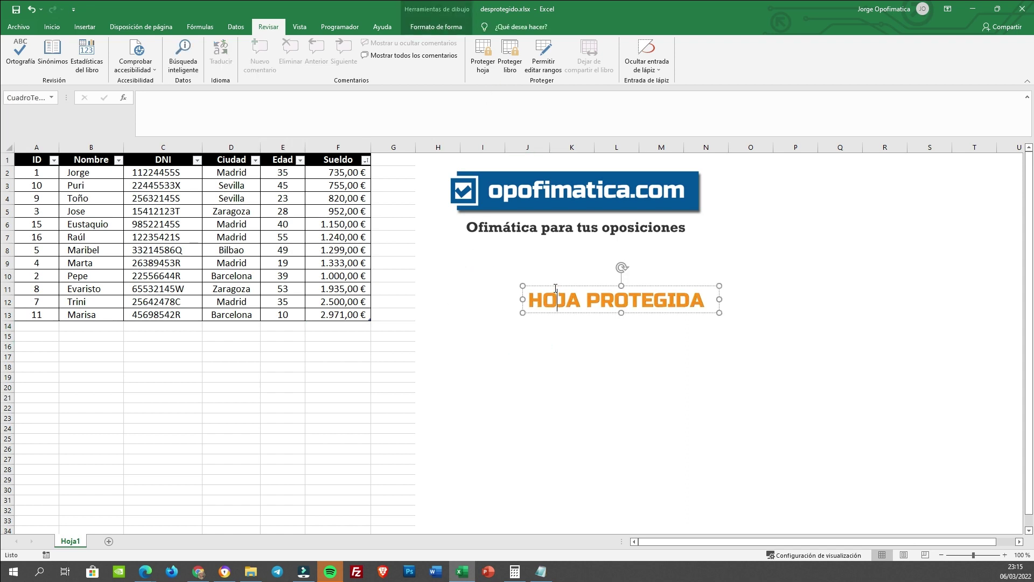
{"action": "key", "text": "Delete"}
{"action": "left_click", "coordinate": [415, 293]}
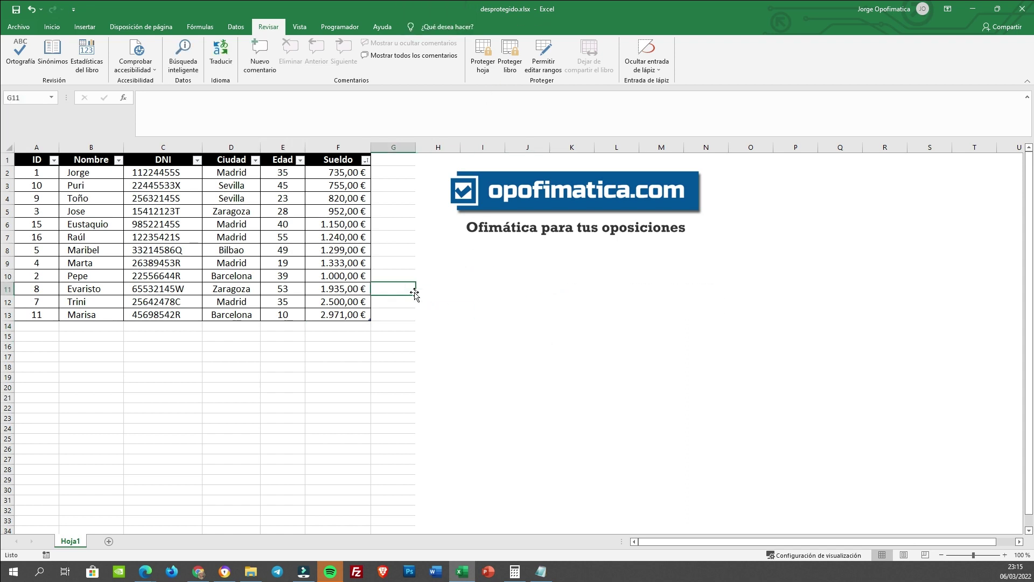